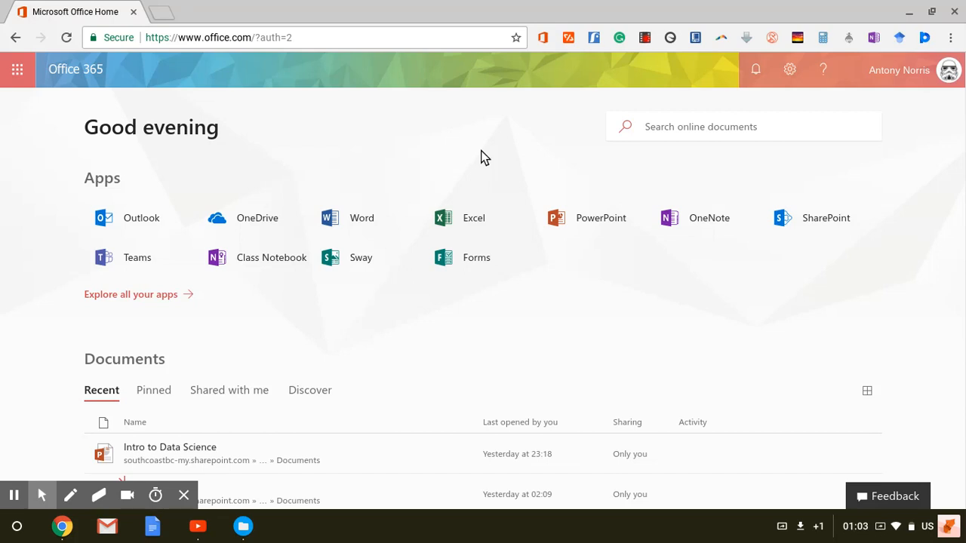
Step: Create a new blank Excel workbook and rename it HairColour
click(462, 226)
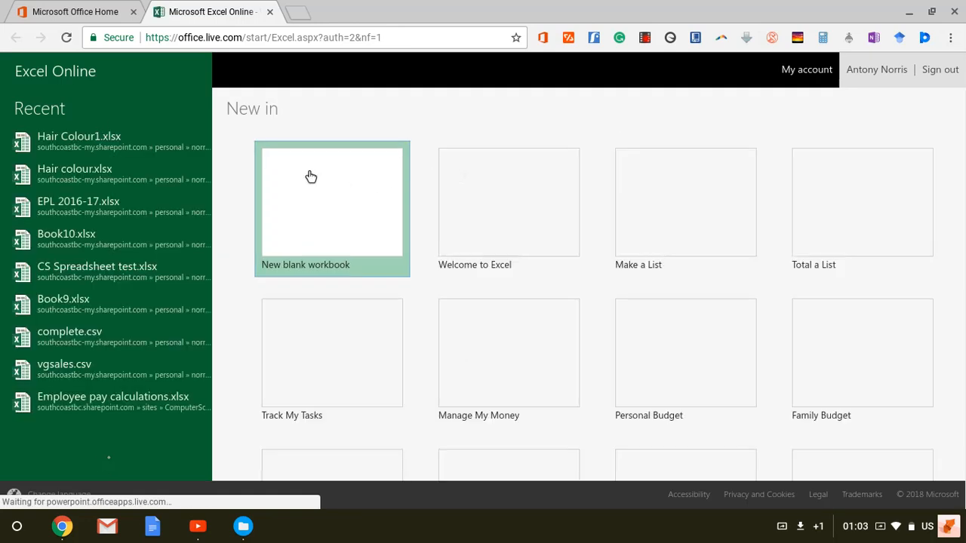
click(309, 216)
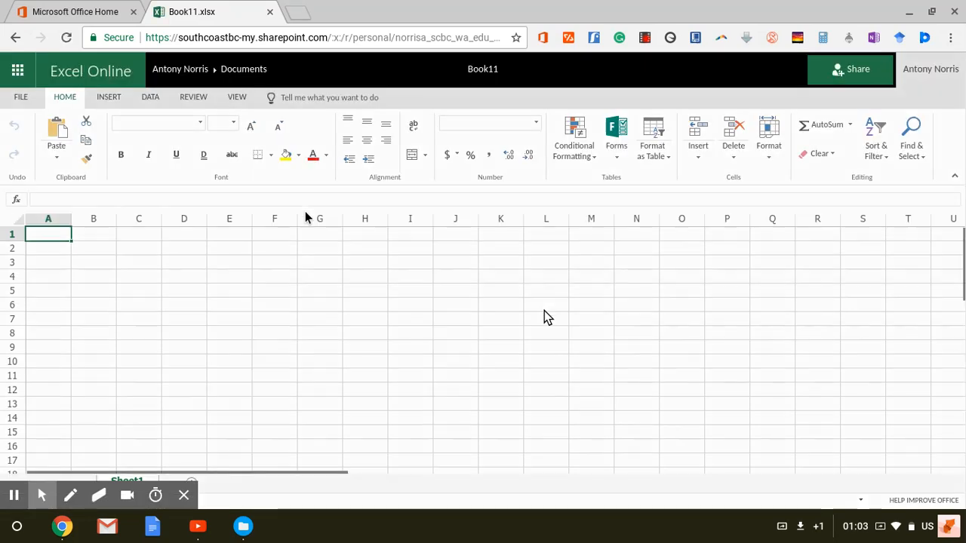
click(486, 68)
text(H)
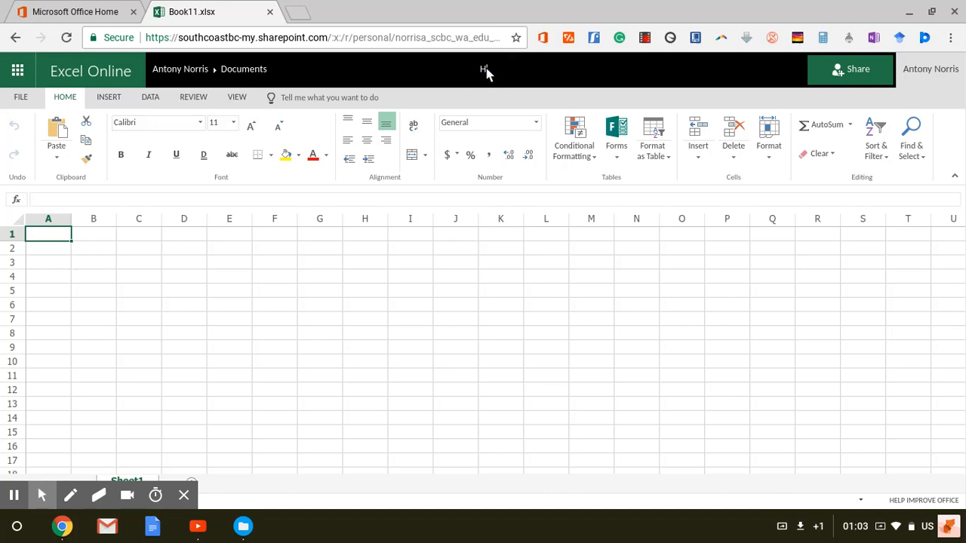
text(airColour)
key(Return)
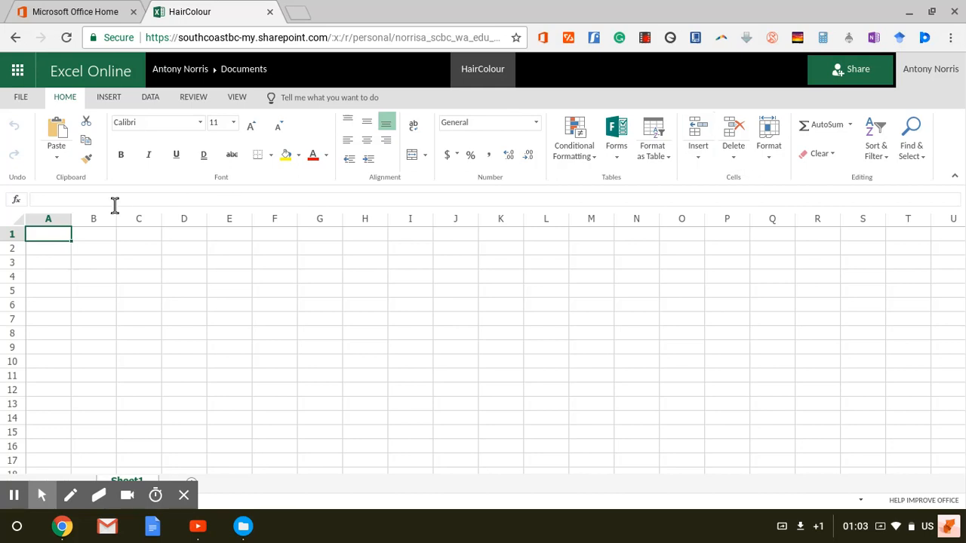
click(59, 224)
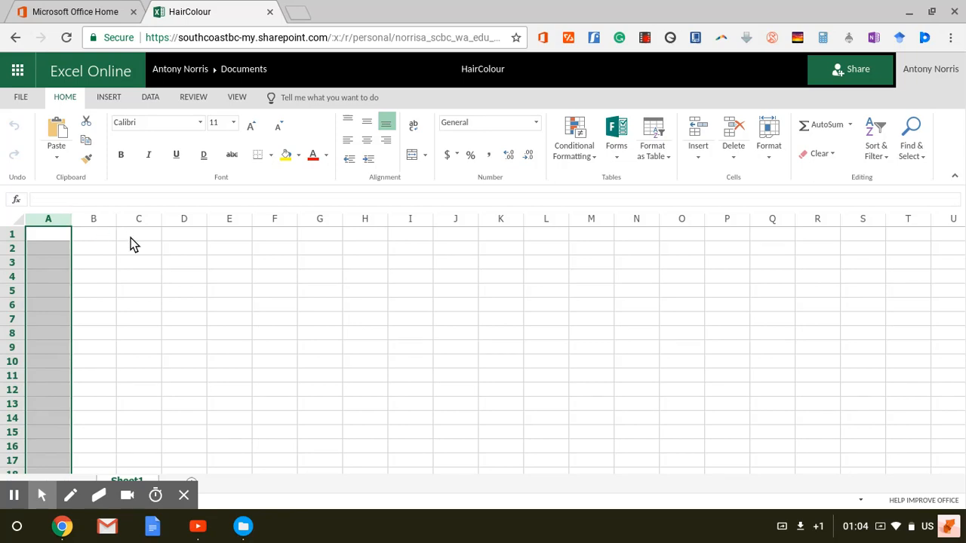
click(90, 222)
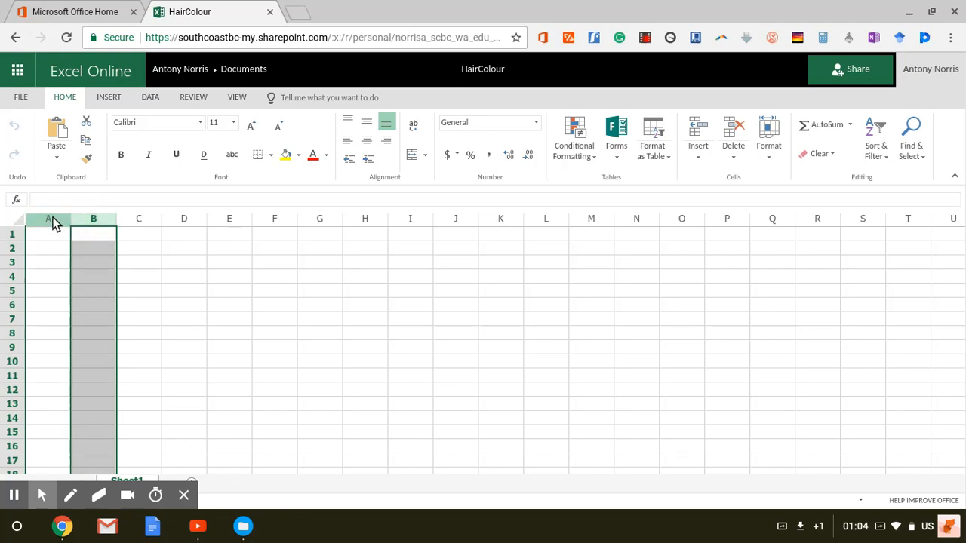
click(52, 221)
click(94, 222)
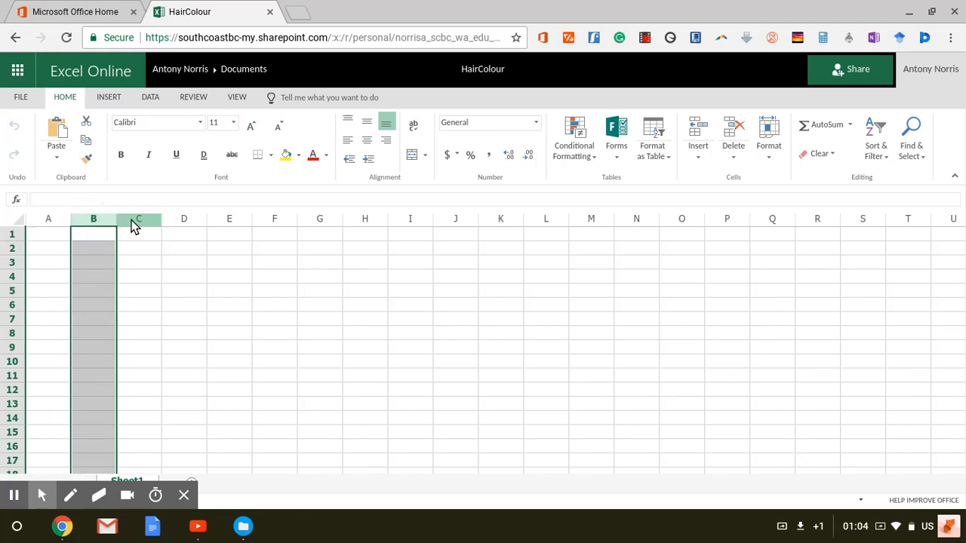
click(134, 223)
click(187, 223)
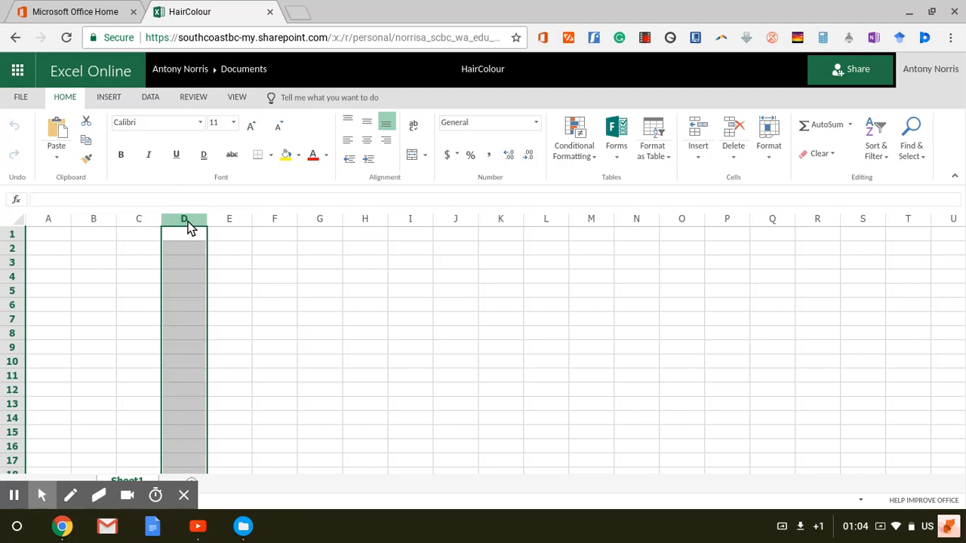
click(15, 235)
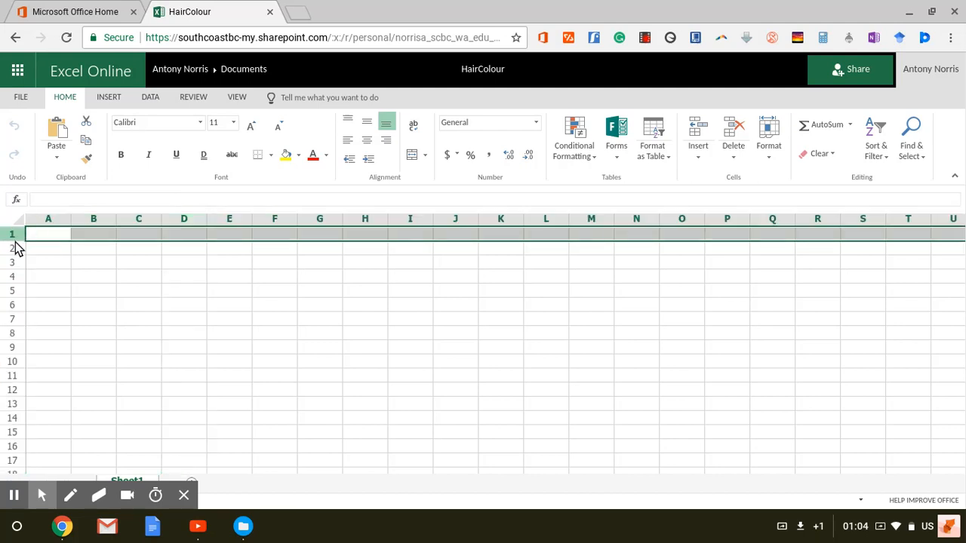
click(15, 249)
click(14, 262)
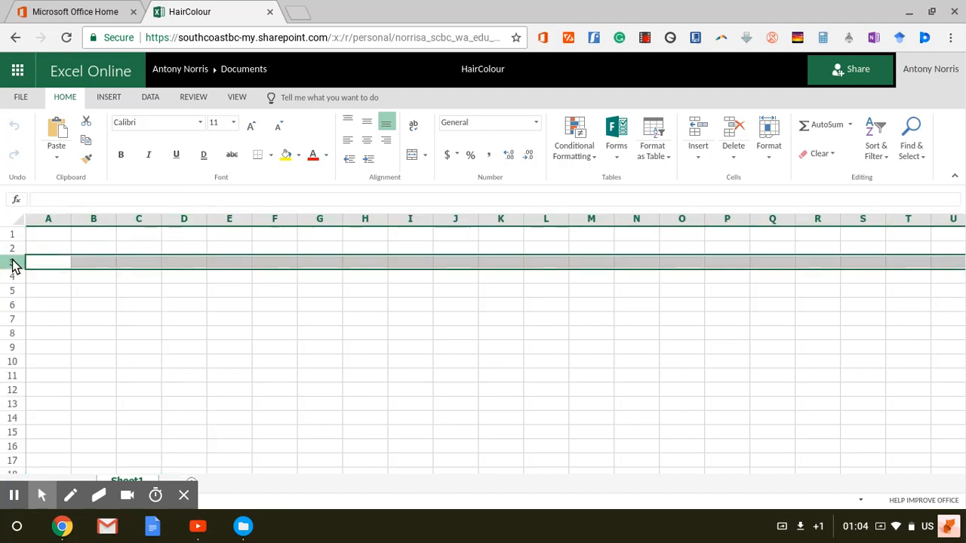
Step: Enter the row labels Blond, Brown and Black in cells A2 to A4
click(45, 249)
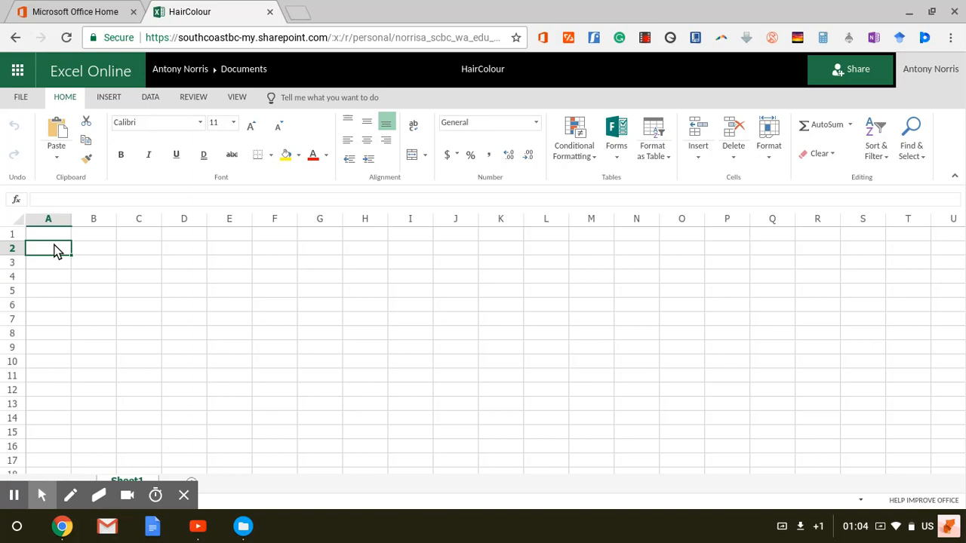
text(Blond)
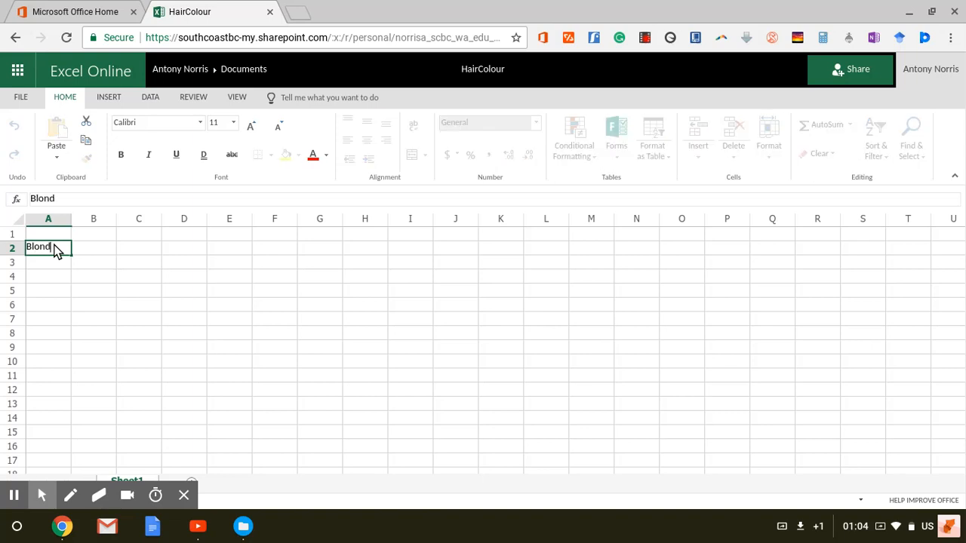
key(Return)
text(Brown)
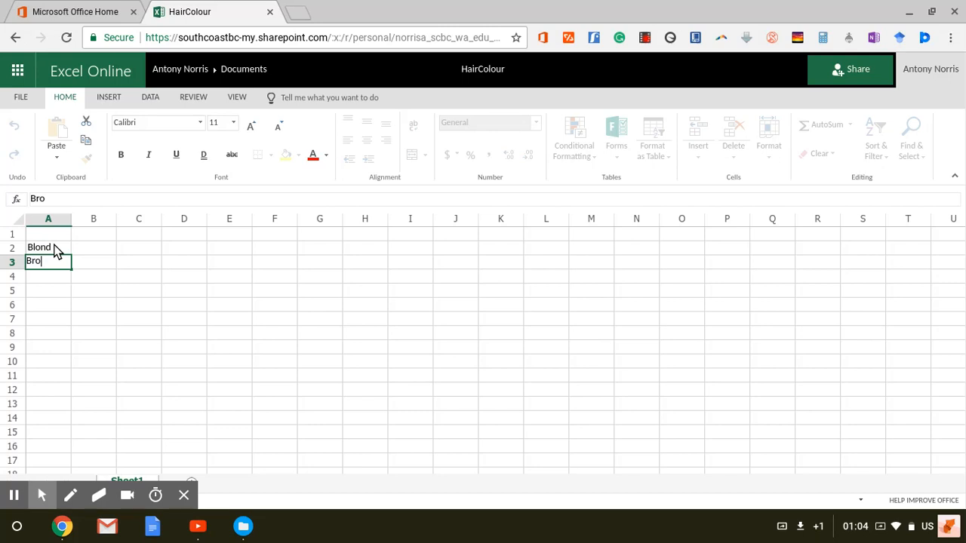
key(Return)
text(Black)
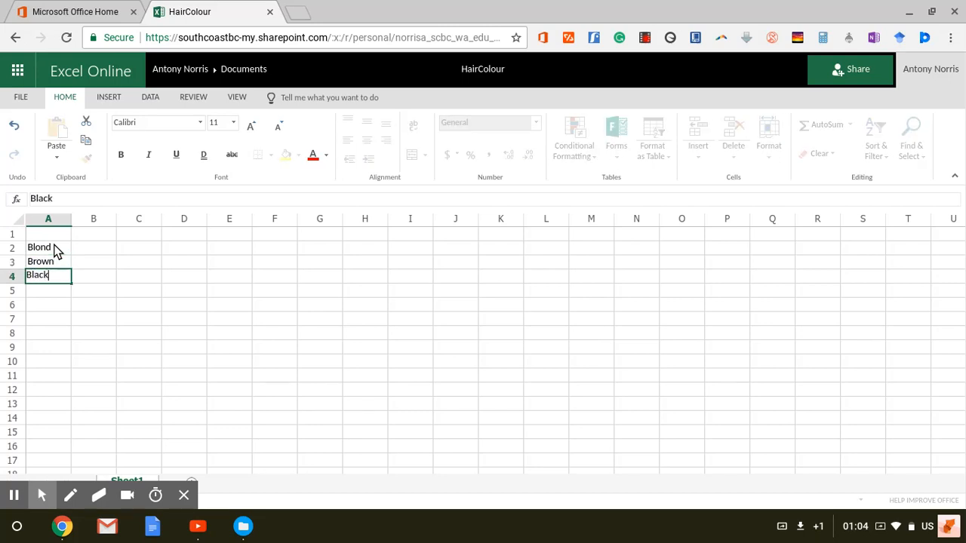
key(Return)
Step: Enter the column headings Male in B1 and Female in C1
key(Up)
key(Up)
key(Up)
key(Up)
key(Right)
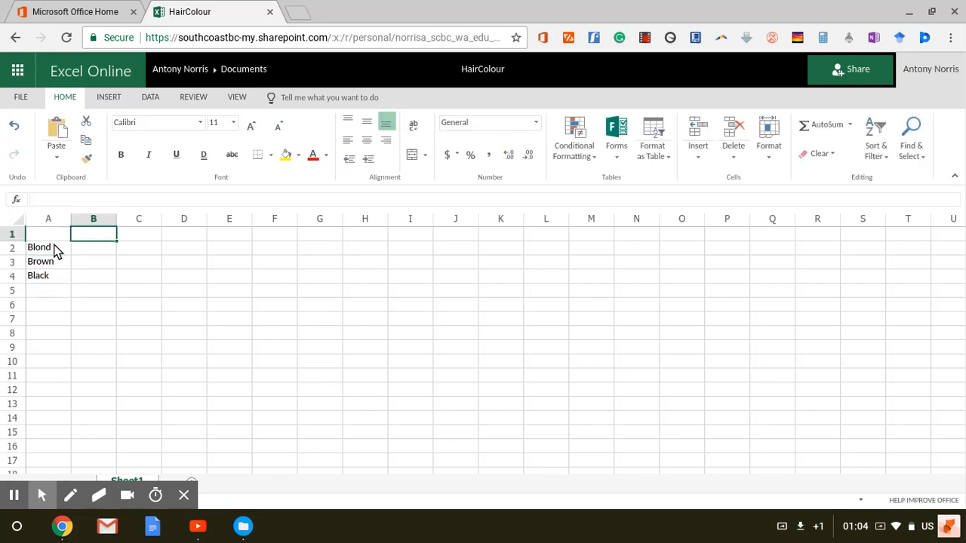
text(m)
key(BackSpace)
text(Male)
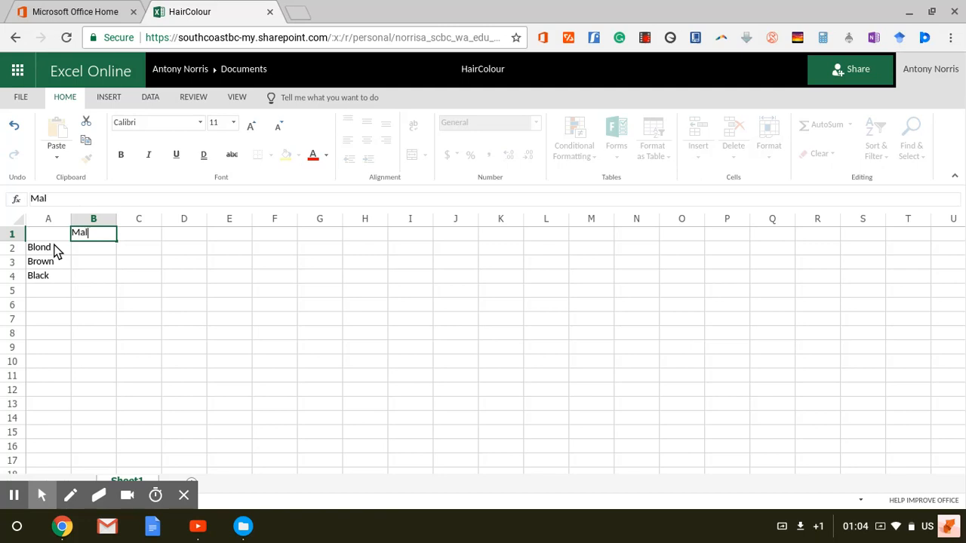
key(Tab)
text(Female)
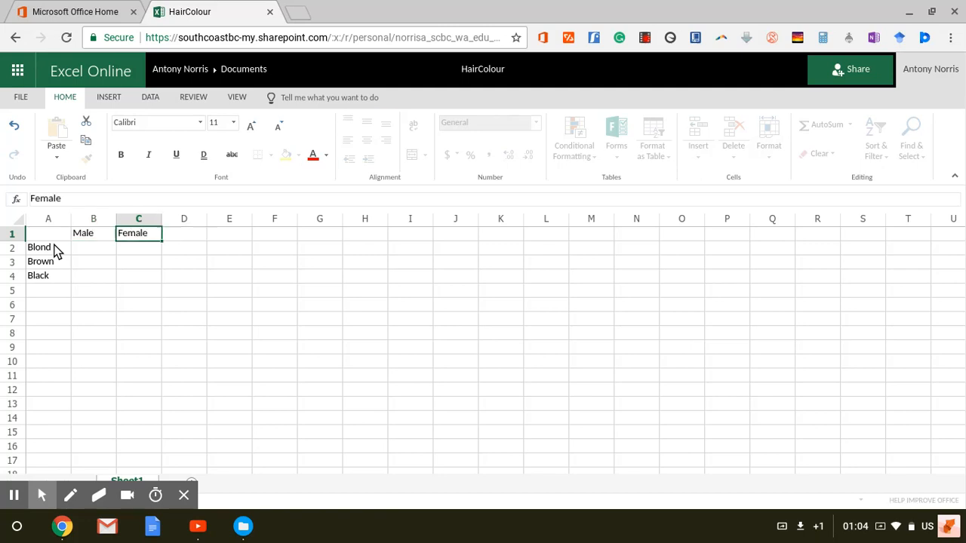
key(Return)
Step: Fill the Male column with 4 for Blond, 7 for Brown and 4 for Black
key(Left)
text(4)
key(Return)
text(7)
key(Return)
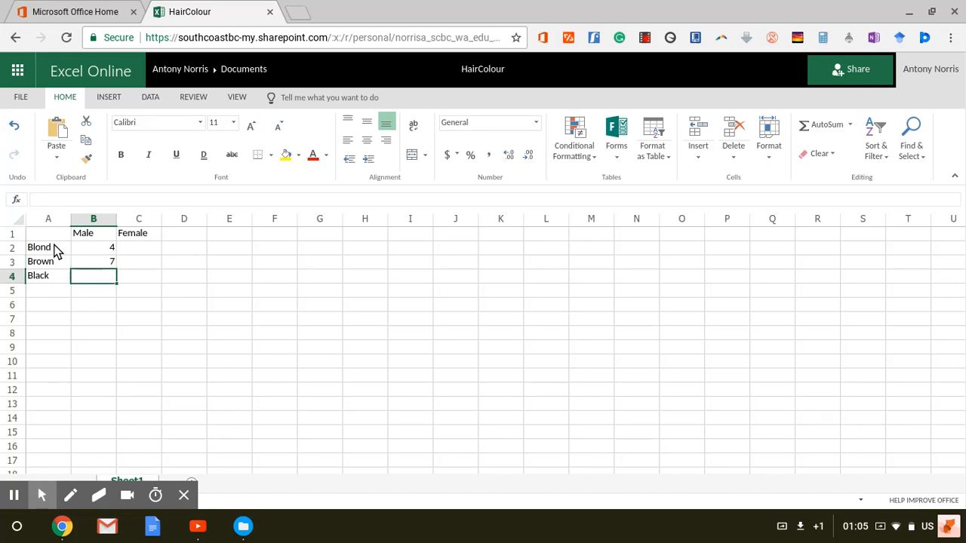
text(4)
Step: Fill the Female column with 3 for Blond, 4 for Brown and 3 for Black
key(Up)
key(Up)
key(Right)
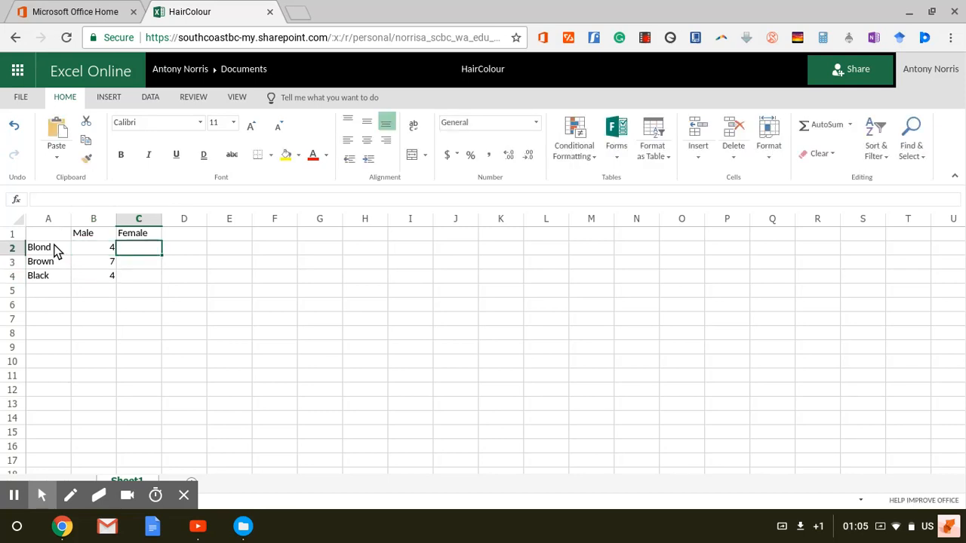
text(3)
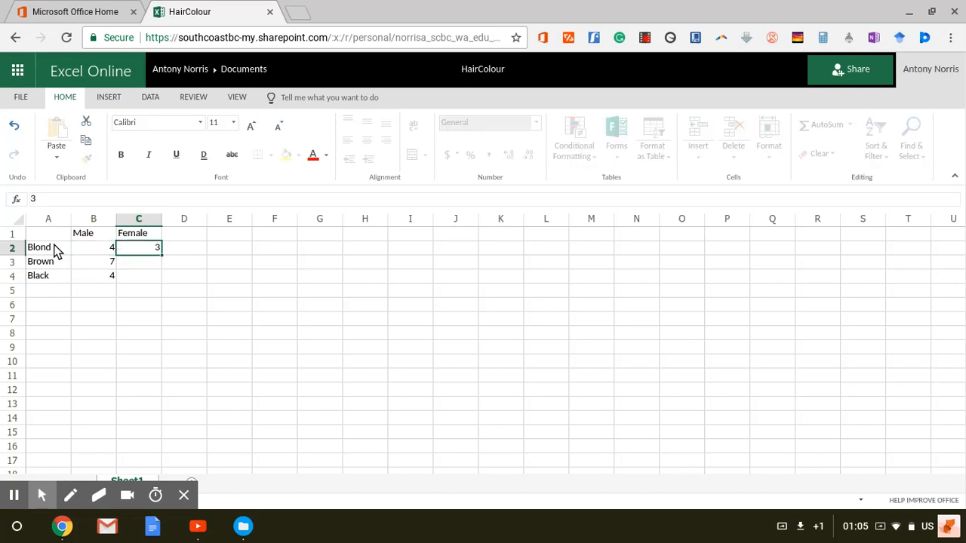
key(Return)
text(4)
key(Return)
text(3)
key(Return)
Step: Total the Male and Female columns in cells B5 and C5 with AutoSum
key(Left)
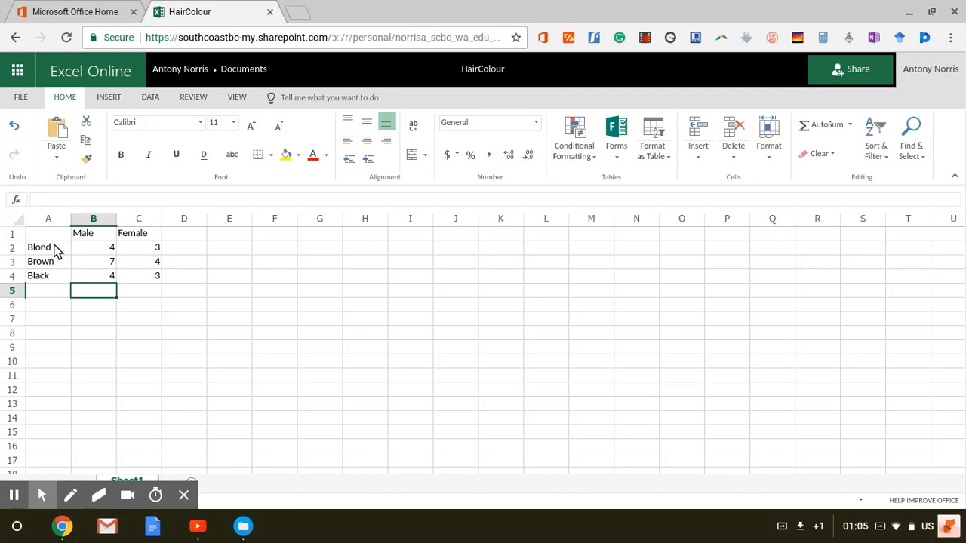
key(shift+Right)
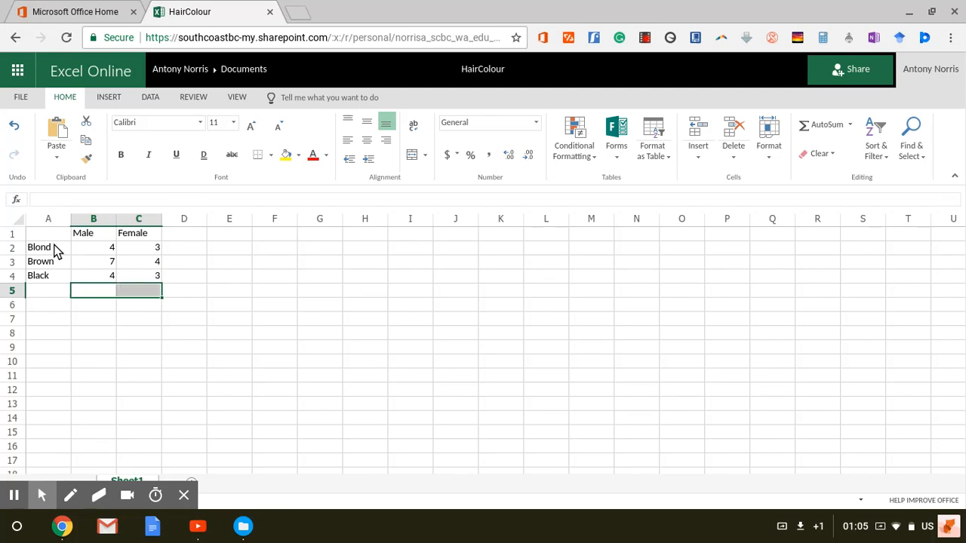
drag(95, 289, 139, 289)
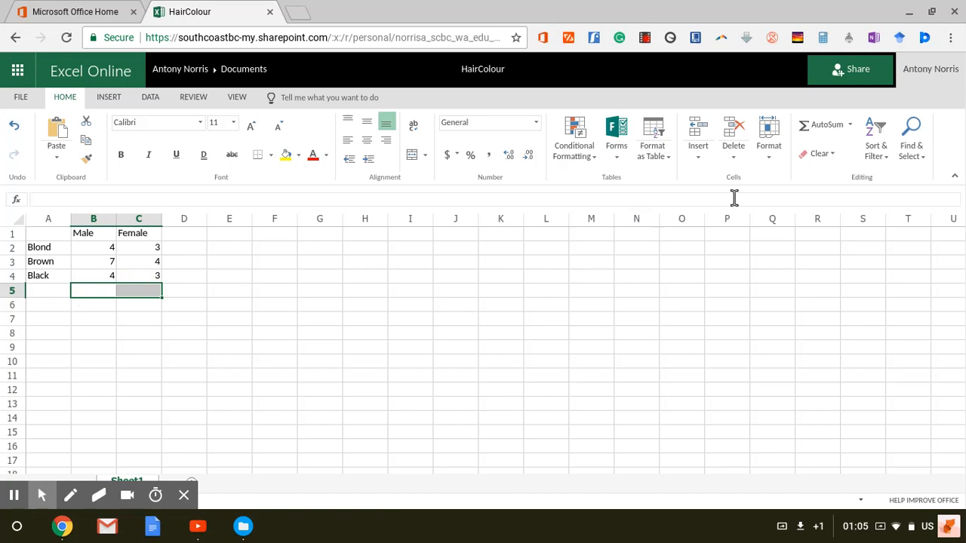
click(823, 133)
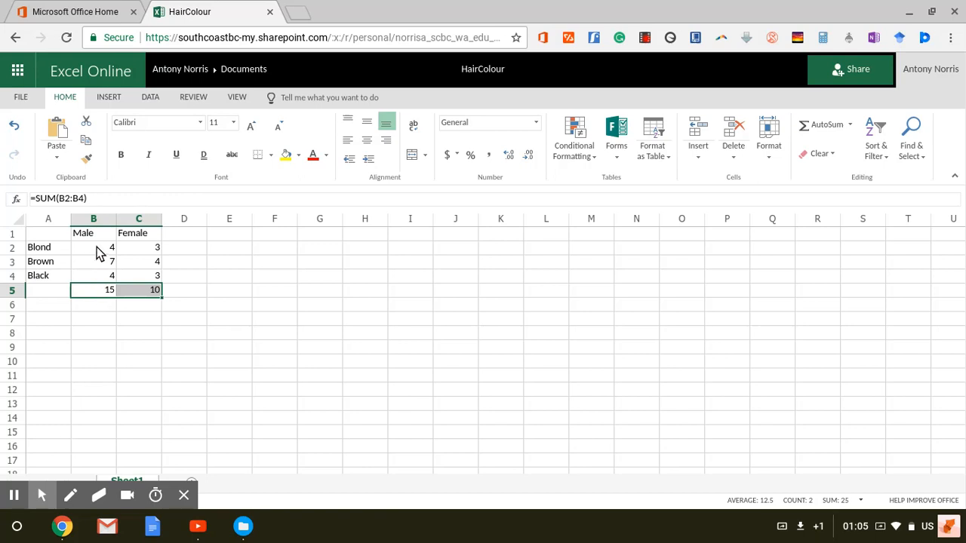
Step: Examine the total formulas in B5 and C5 and the Male values in B2 to B4
click(98, 294)
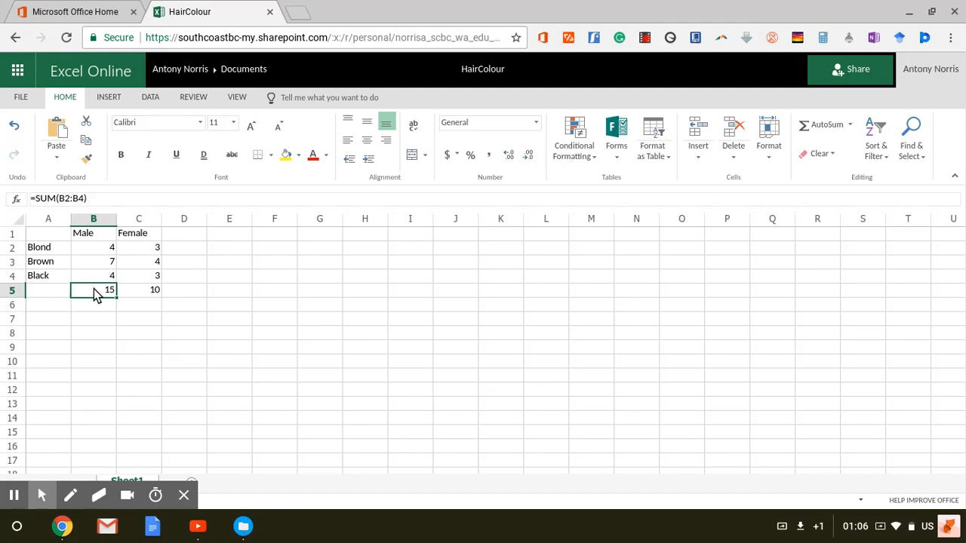
click(101, 253)
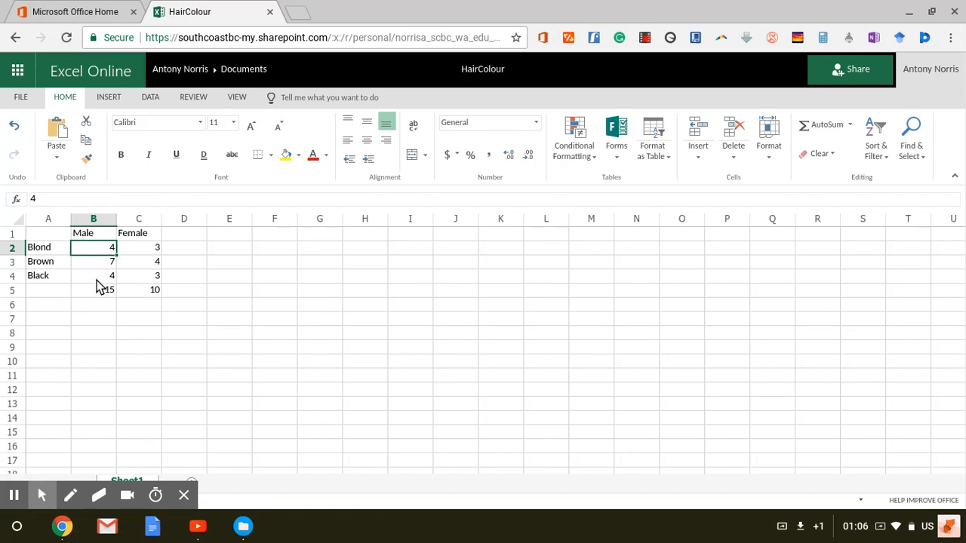
click(97, 280)
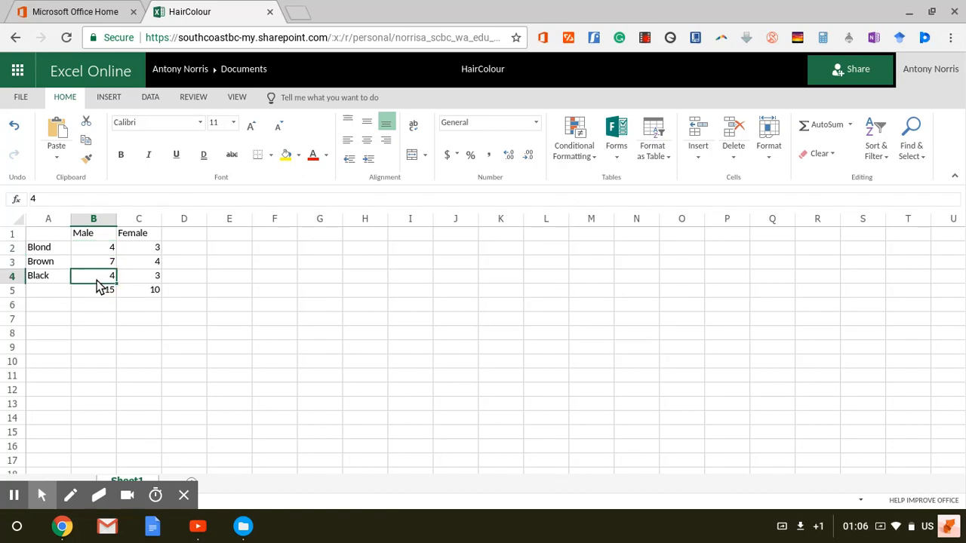
drag(97, 248, 102, 287)
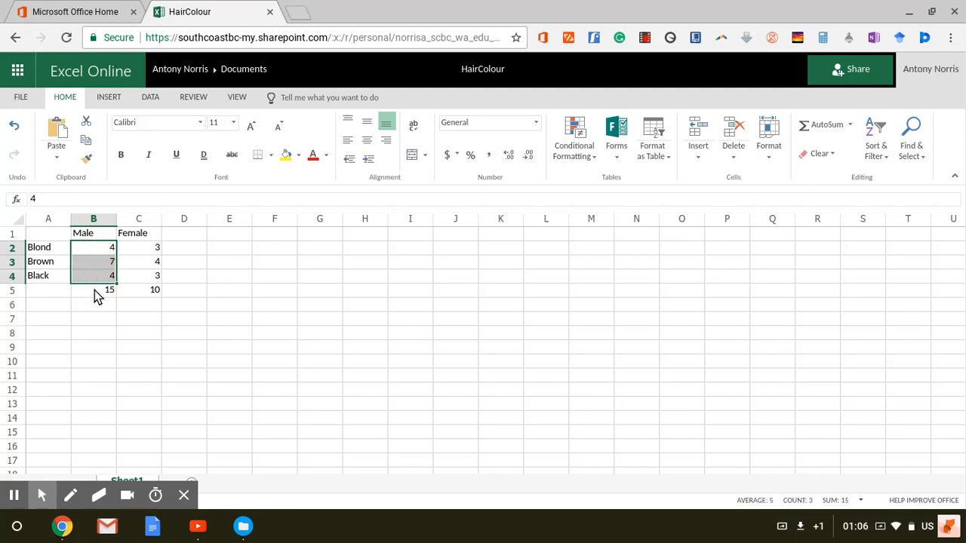
click(97, 296)
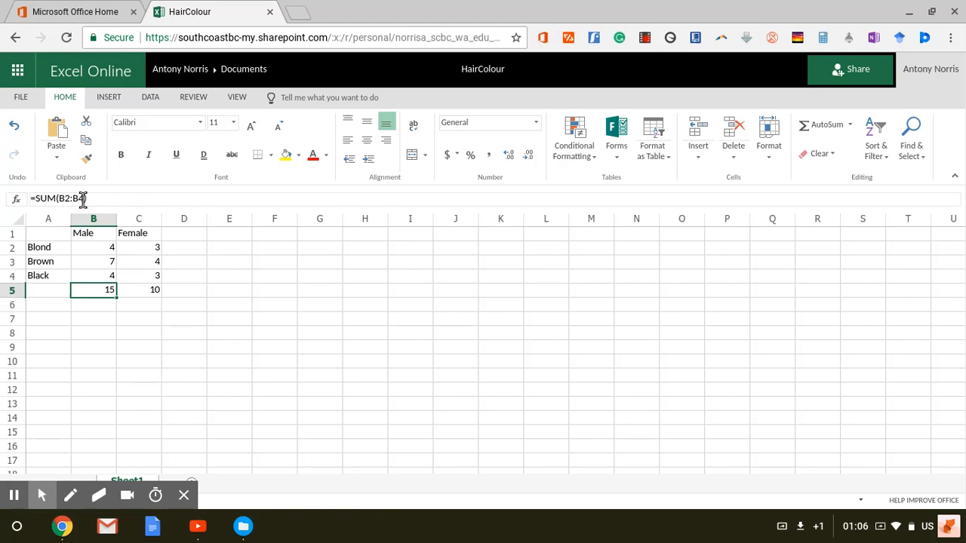
click(139, 289)
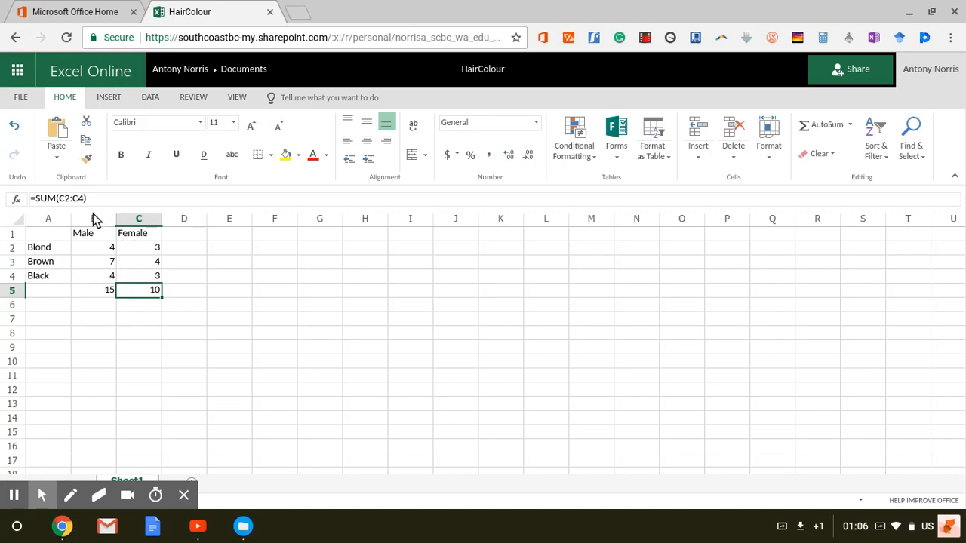
Step: Add the grand total of B5:C5 in cell D5 with AutoSum
click(183, 293)
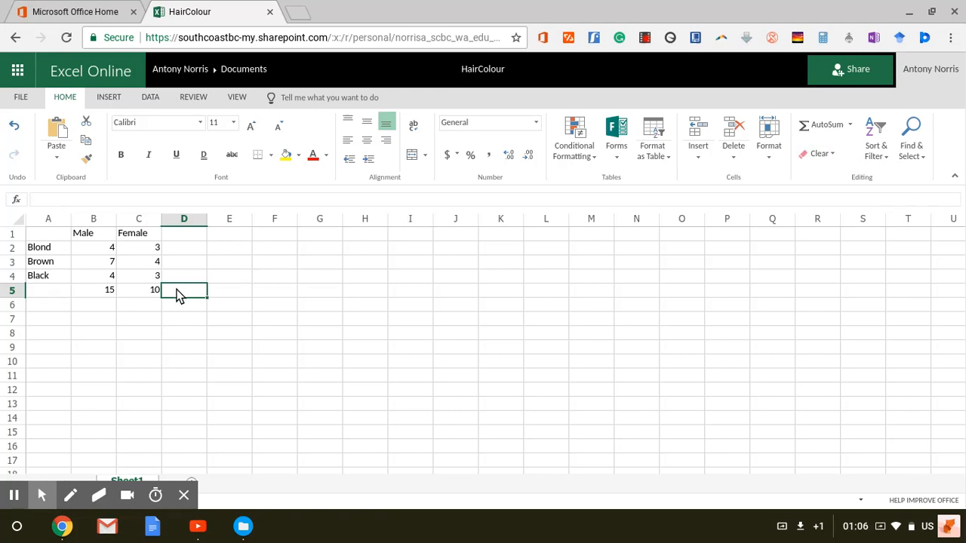
click(817, 129)
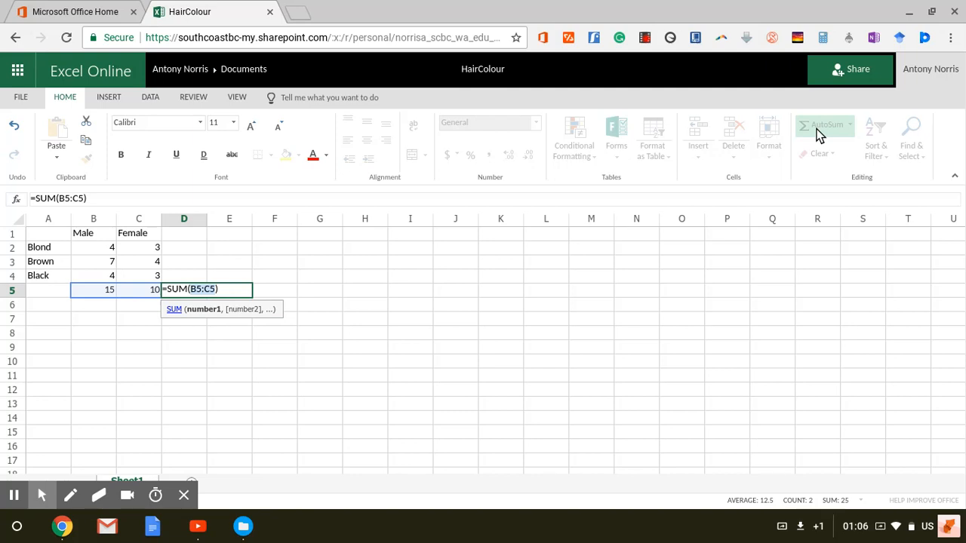
key(Return)
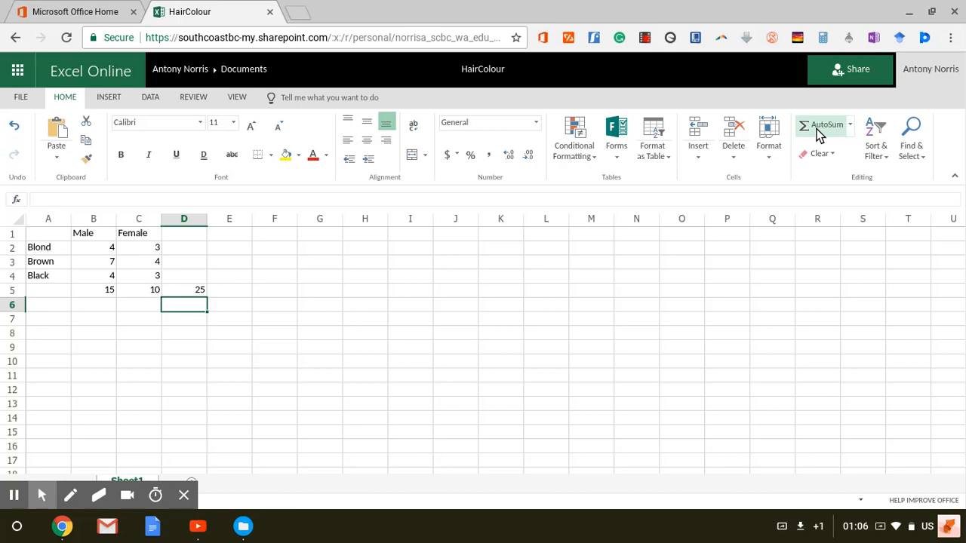
key(Up)
key(Up)
key(Left)
key(Up)
key(Down)
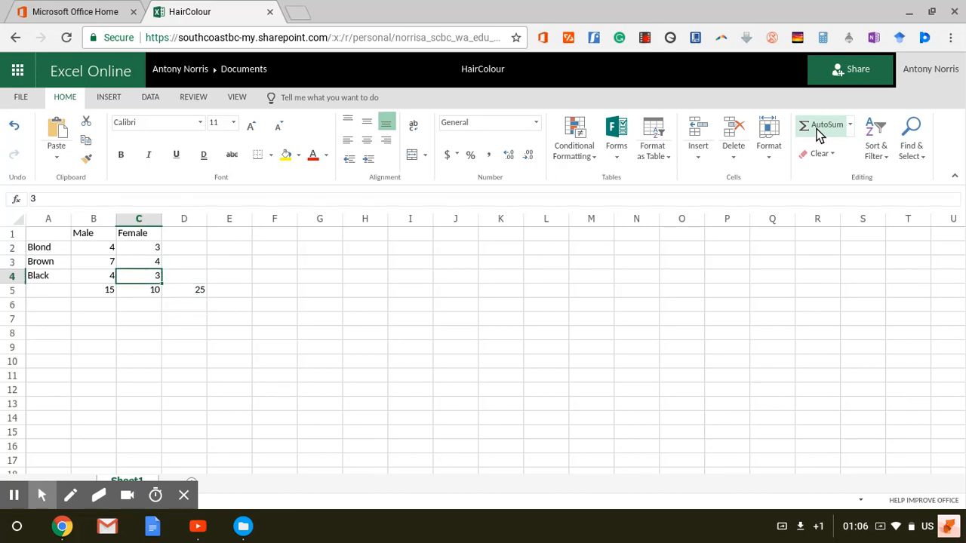
key(Up)
key(Up)
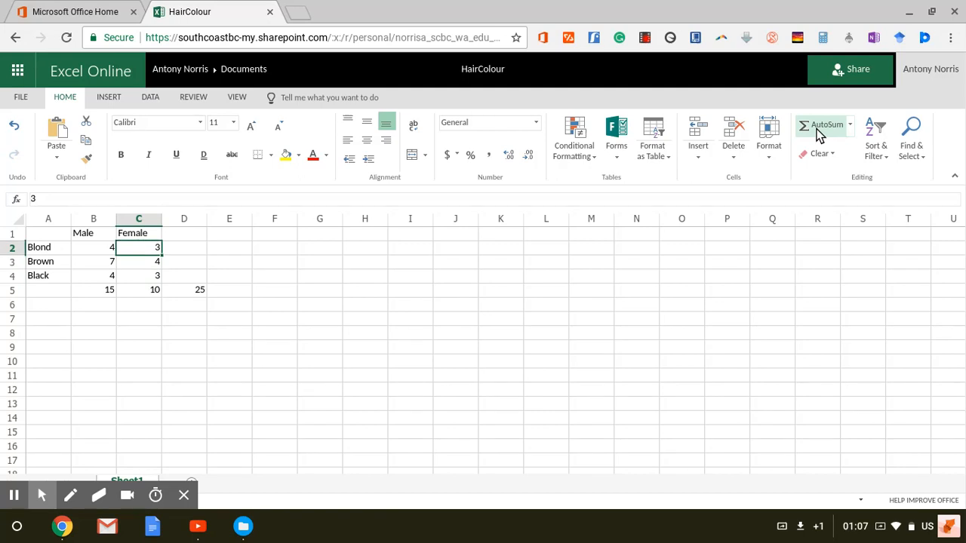
Step: Set the Female count for Blond to 5 and check the totals in C5 and D5
text(5)
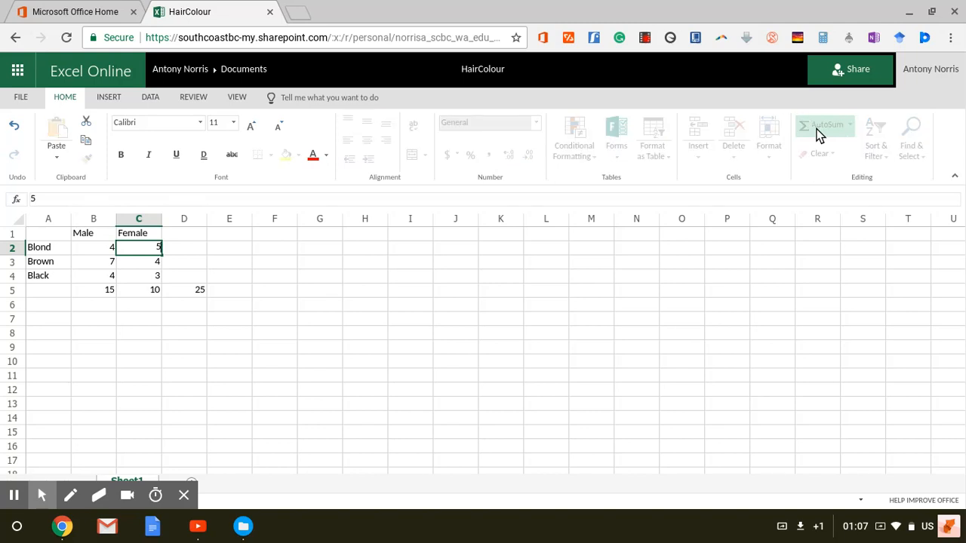
key(Return)
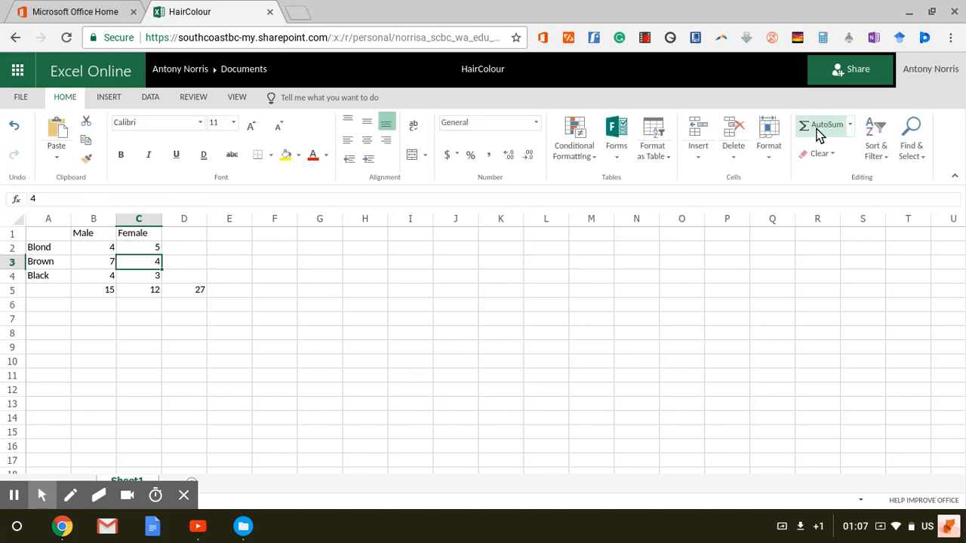
key(Down)
key(Down)
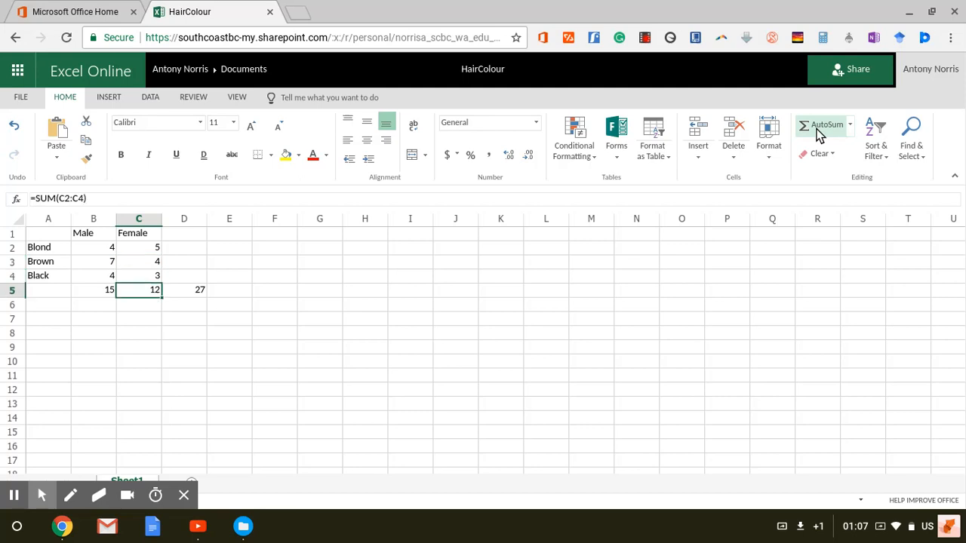
key(Right)
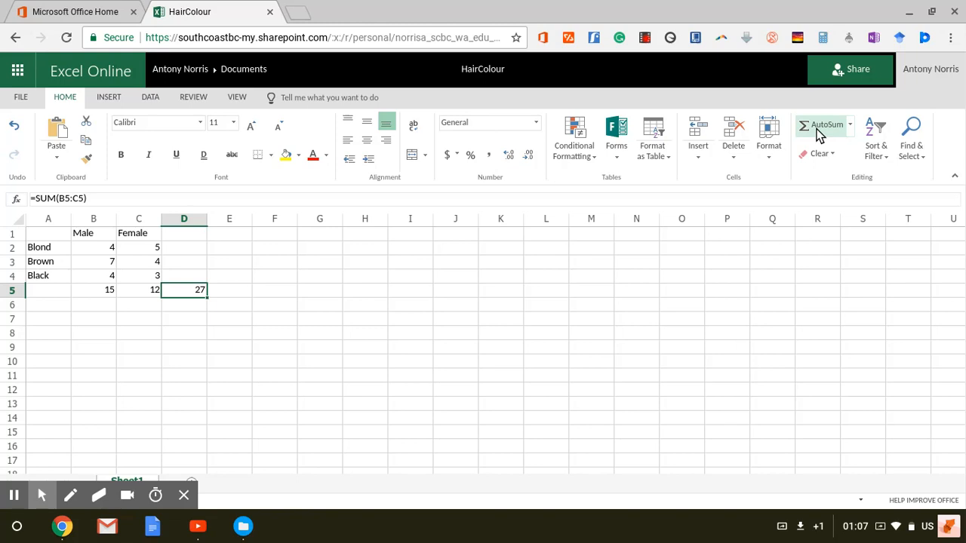
Step: Calculate the average of the Male values B2:B4 in cell B7 with the AVERAGE function
key(Down)
key(Down)
key(Left)
key(Left)
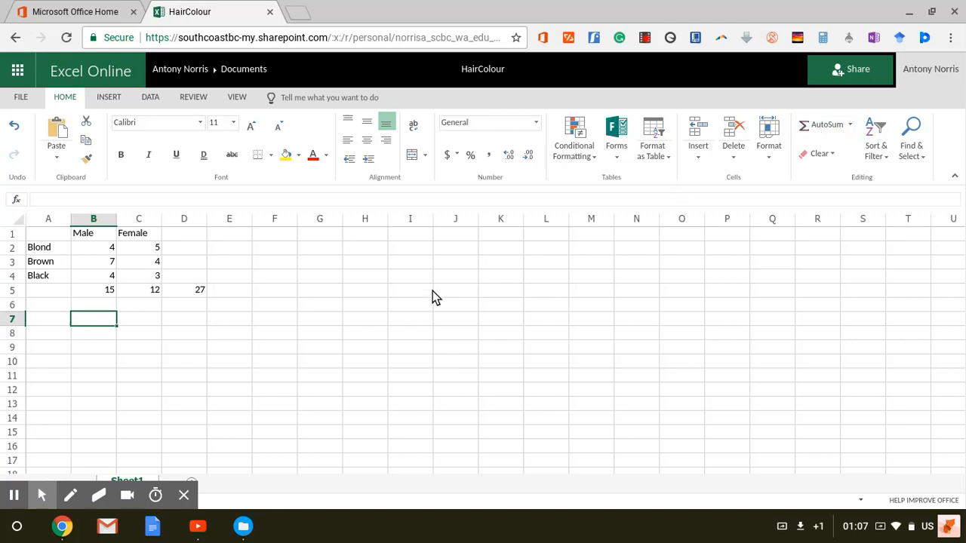
text(=AVER)
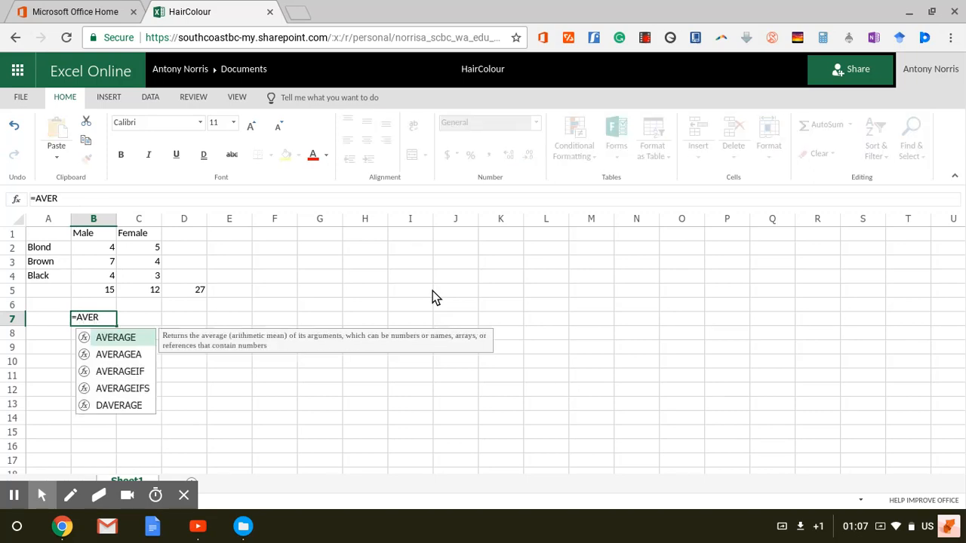
text(G)
key(BackSpace)
text(AGE)
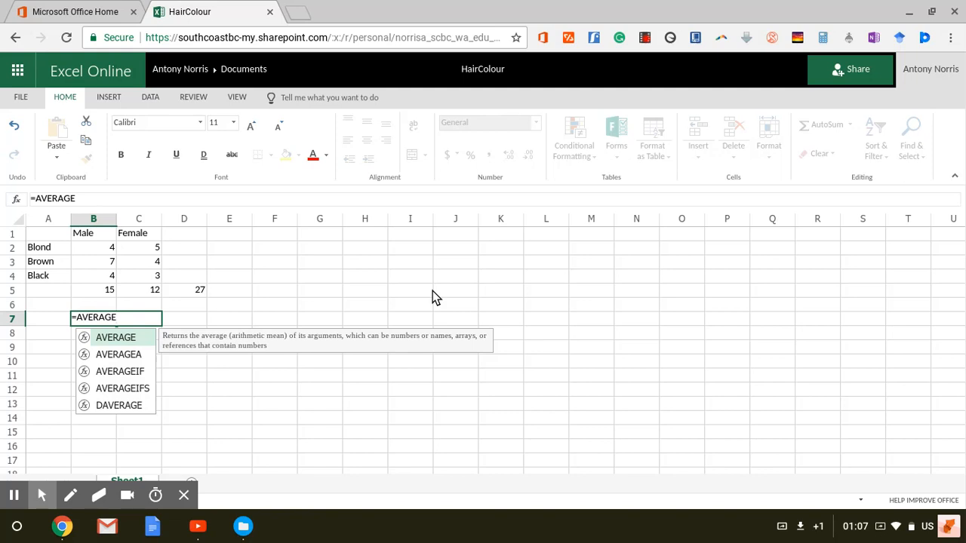
text(()
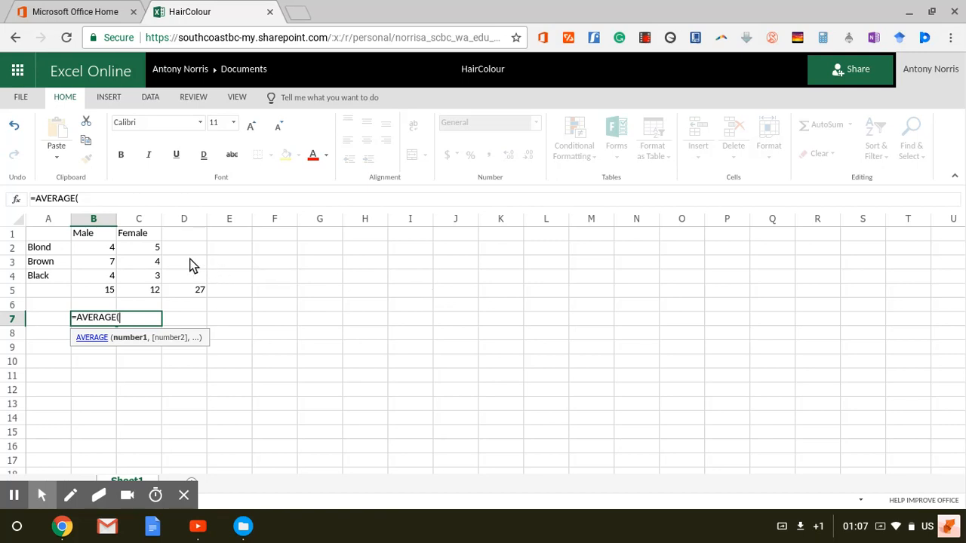
click(103, 252)
drag(103, 251, 103, 283)
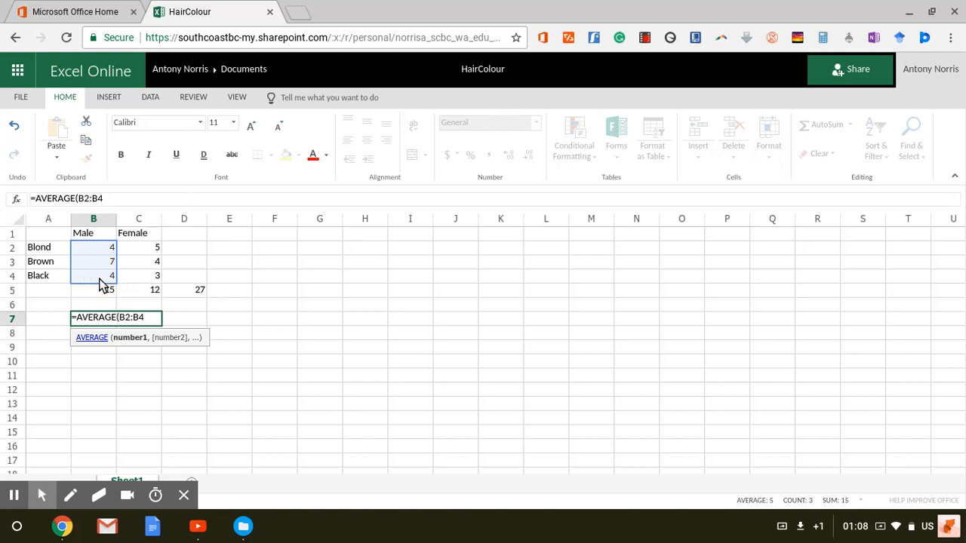
text())
key(Return)
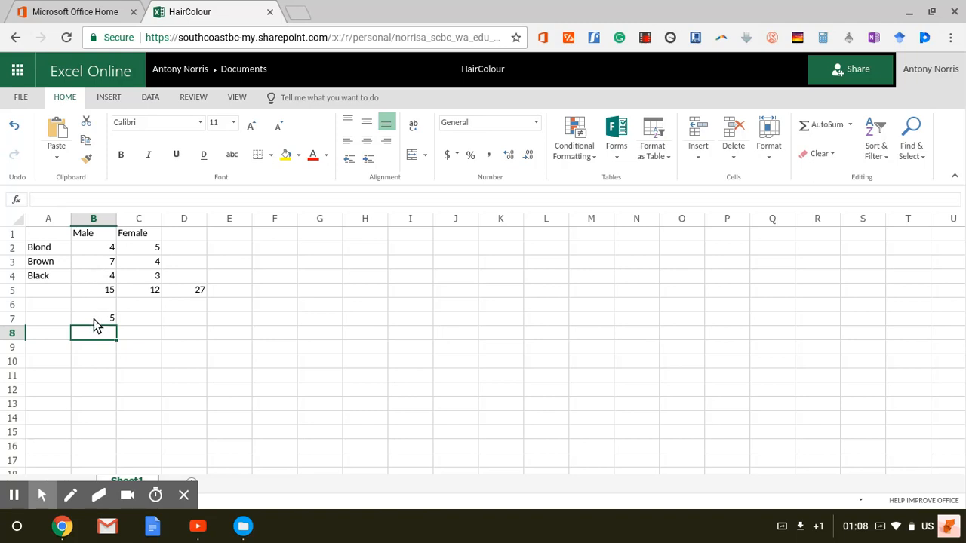
Step: Set the Male count for Brown in cell B3 to 8
key(Up)
key(Up)
key(Up)
key(Up)
key(Up)
text(8)
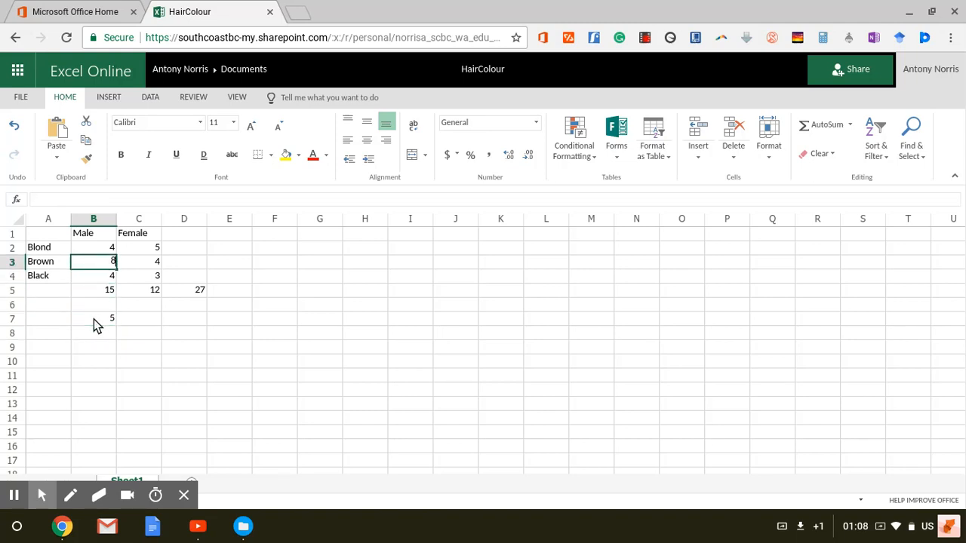
key(Return)
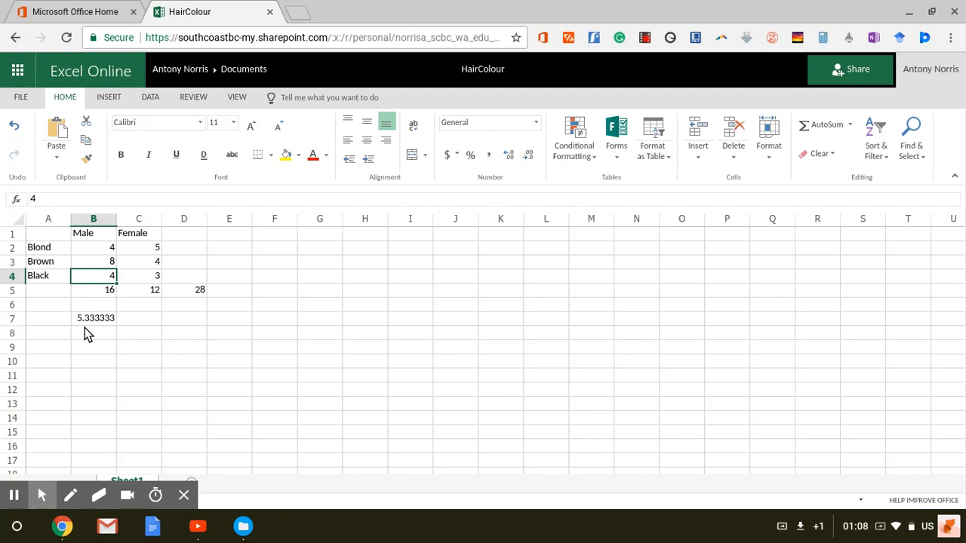
Step: Delete the average formula from cell B7
click(92, 323)
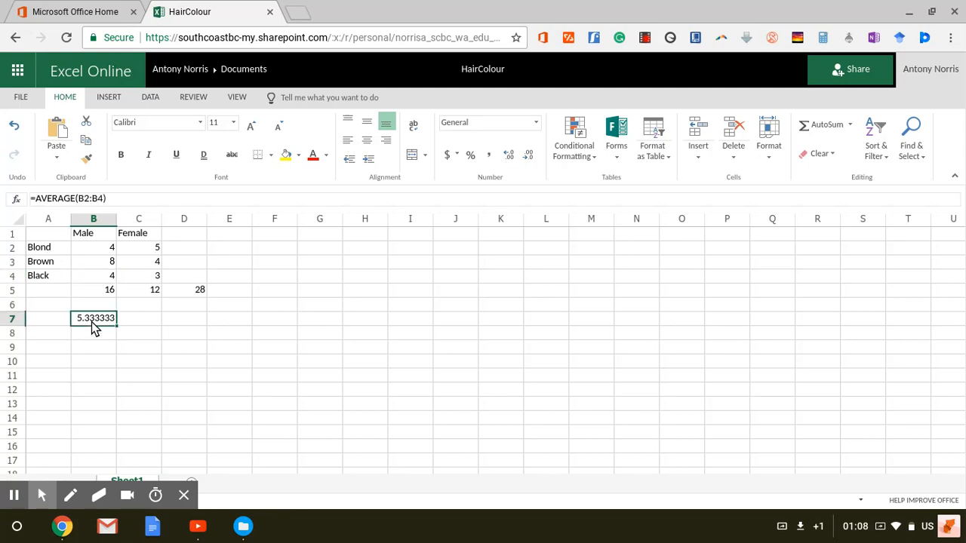
key(Delete)
key(Return)
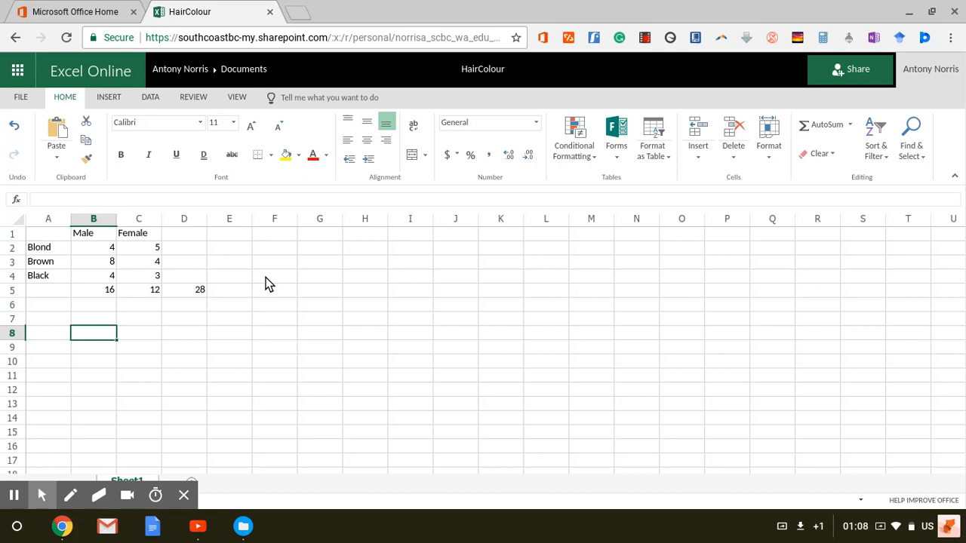
Step: Try a 2-D clustered column chart of the whole table including the totals, and delete it
click(58, 235)
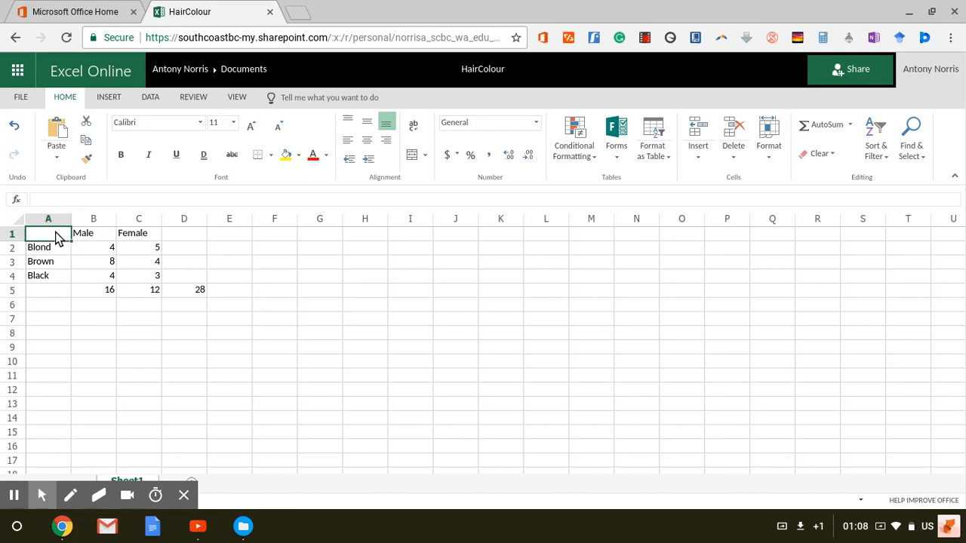
click(109, 100)
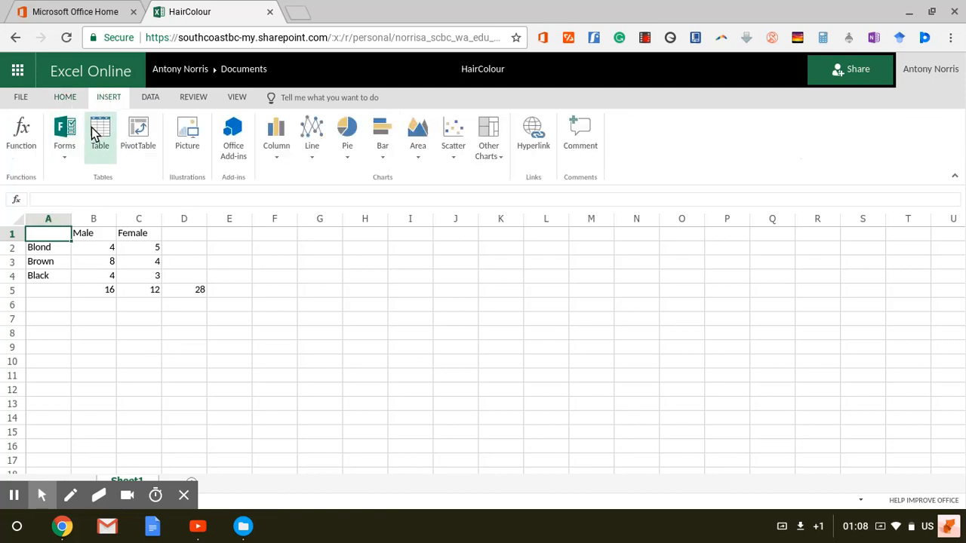
click(280, 155)
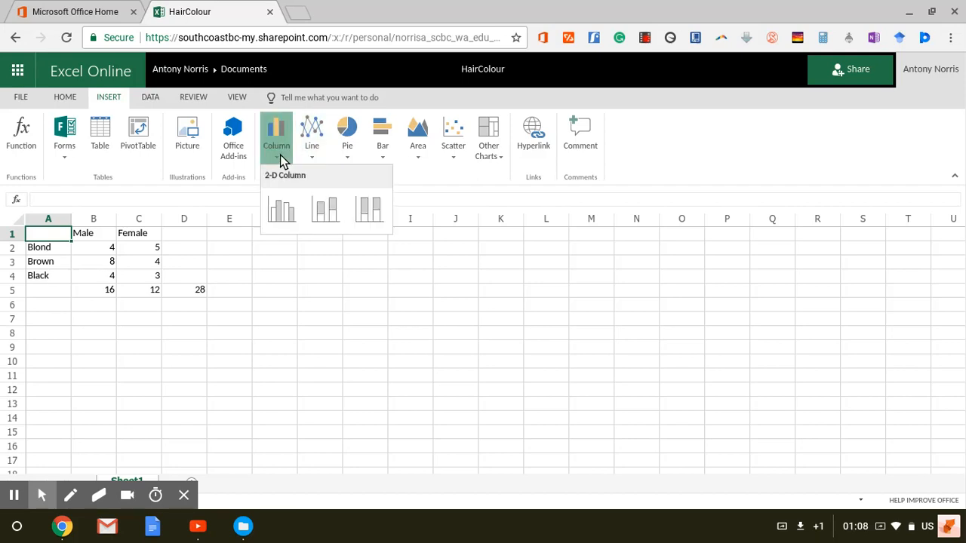
click(281, 205)
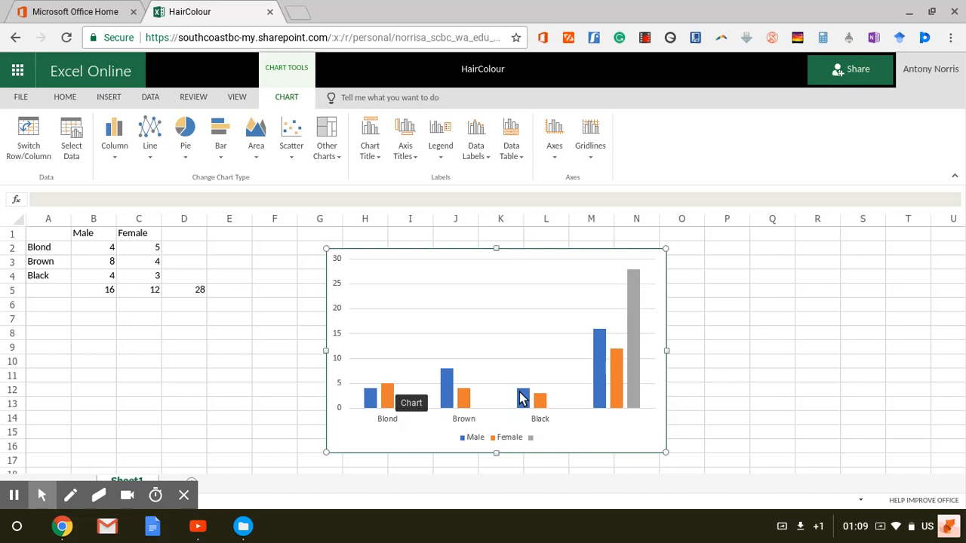
key(Delete)
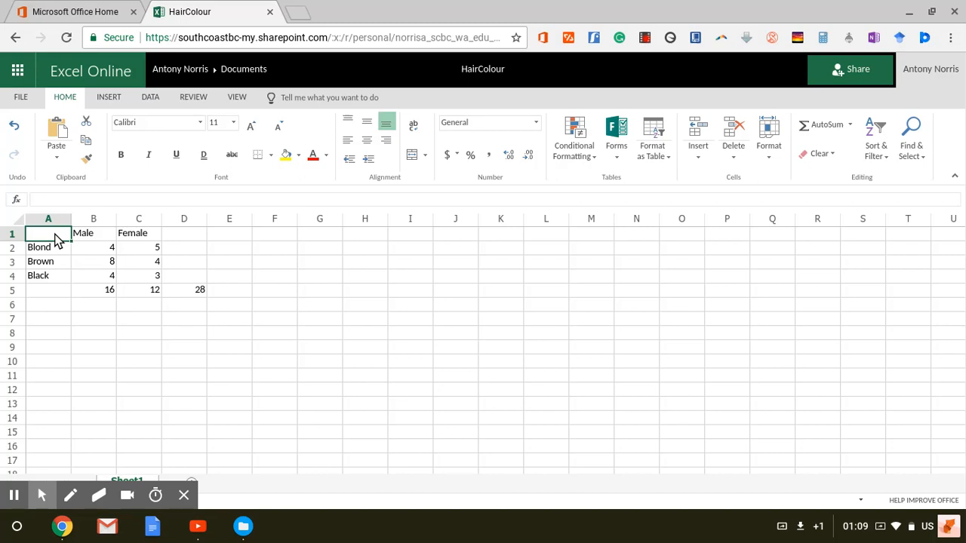
Step: Insert a 2-D clustered column chart from A1:C4, leaving out the totals
drag(56, 238, 146, 278)
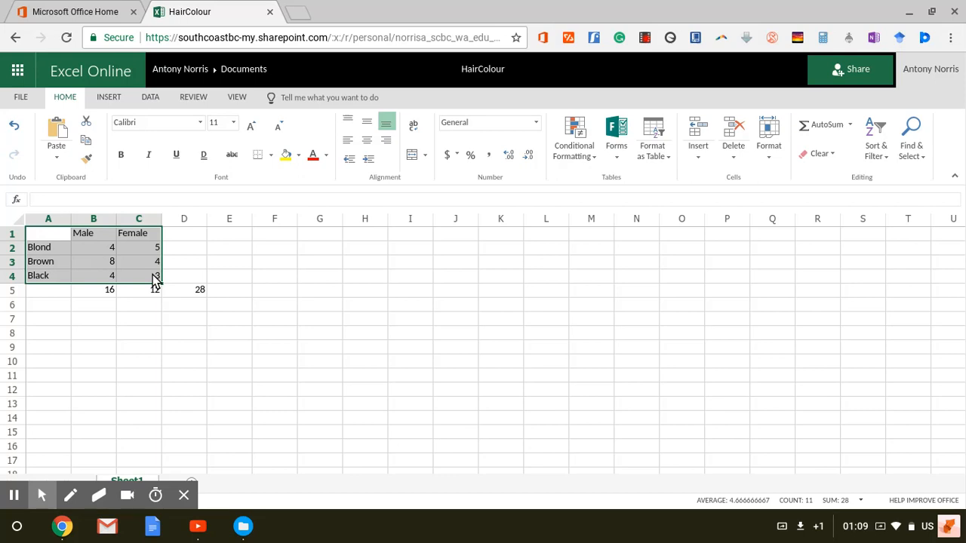
click(110, 99)
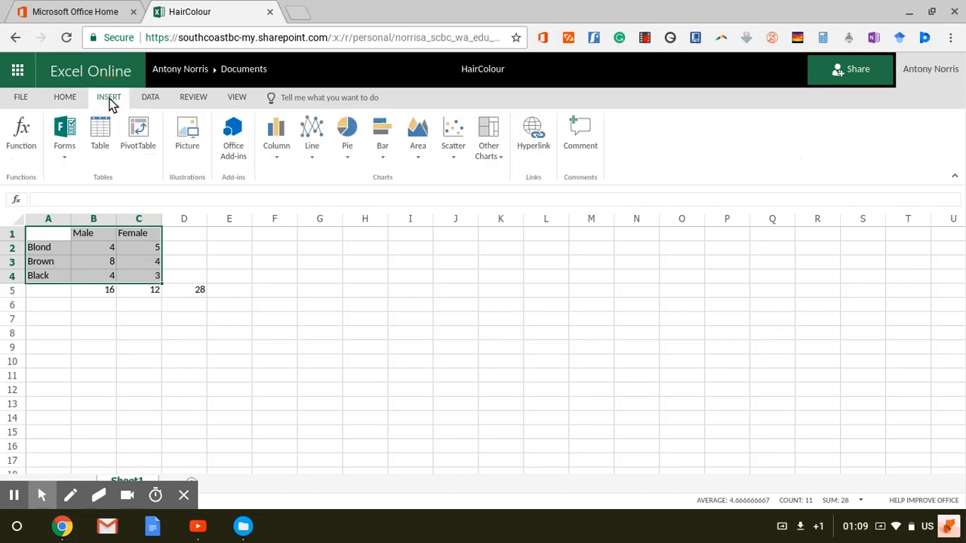
click(275, 151)
click(275, 206)
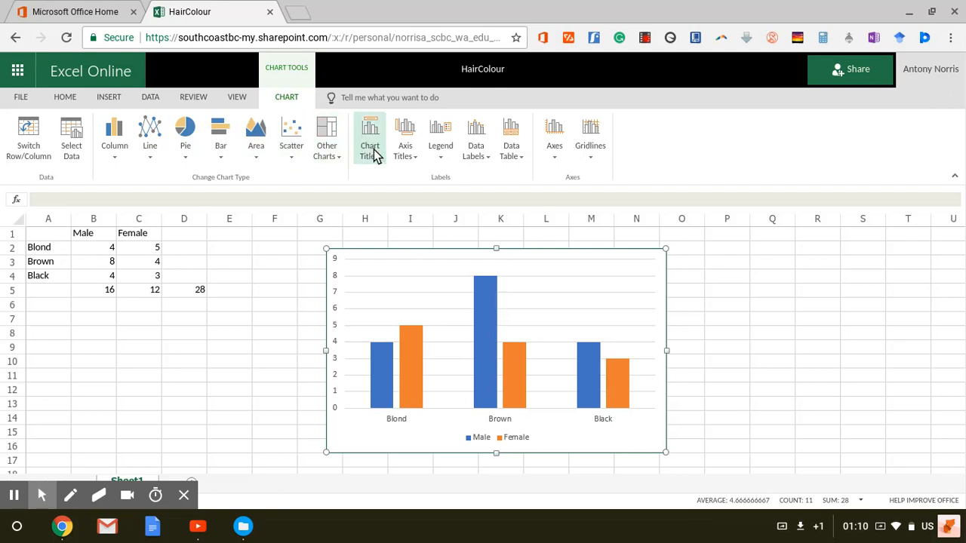
Step: Add data labels at the Outside End position to the chart's columns and deselect the chart
click(407, 158)
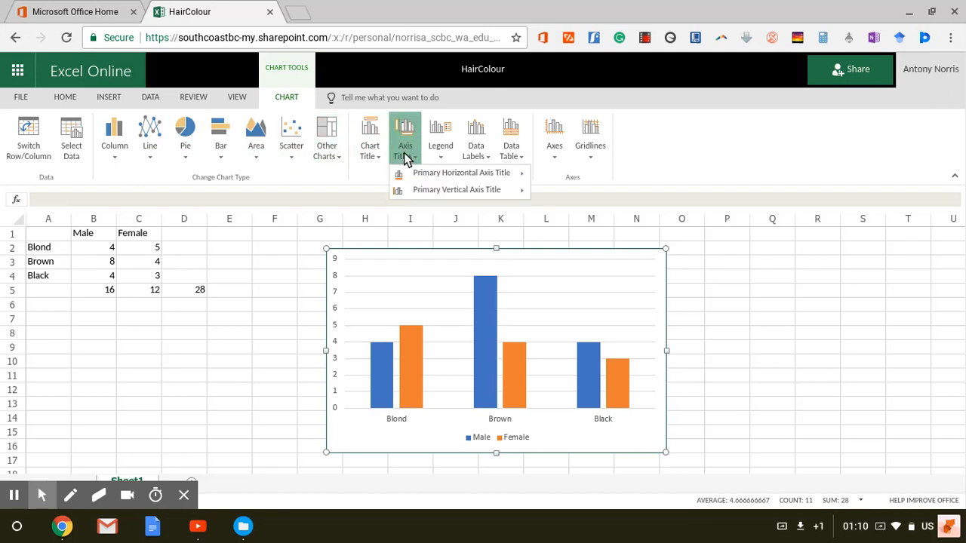
click(477, 157)
click(477, 157)
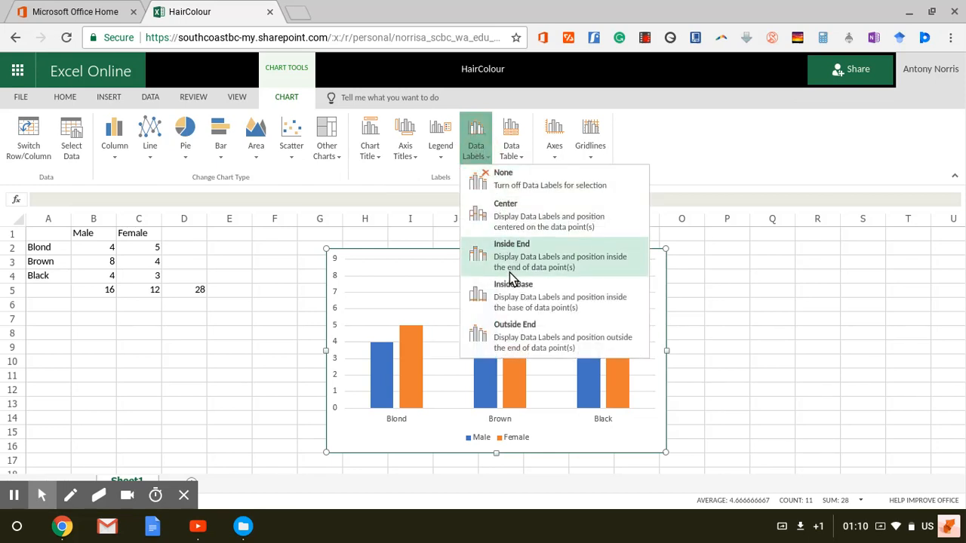
click(506, 338)
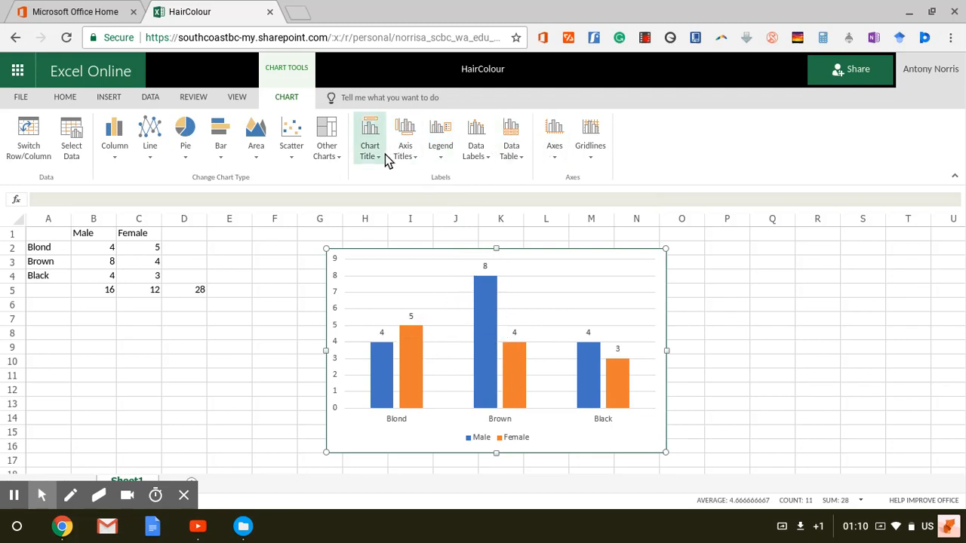
click(279, 281)
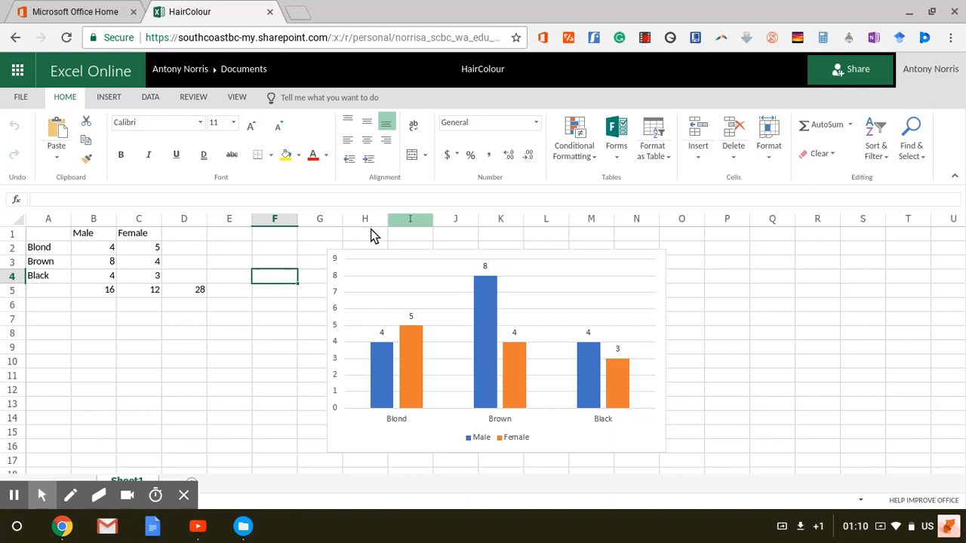
click(643, 37)
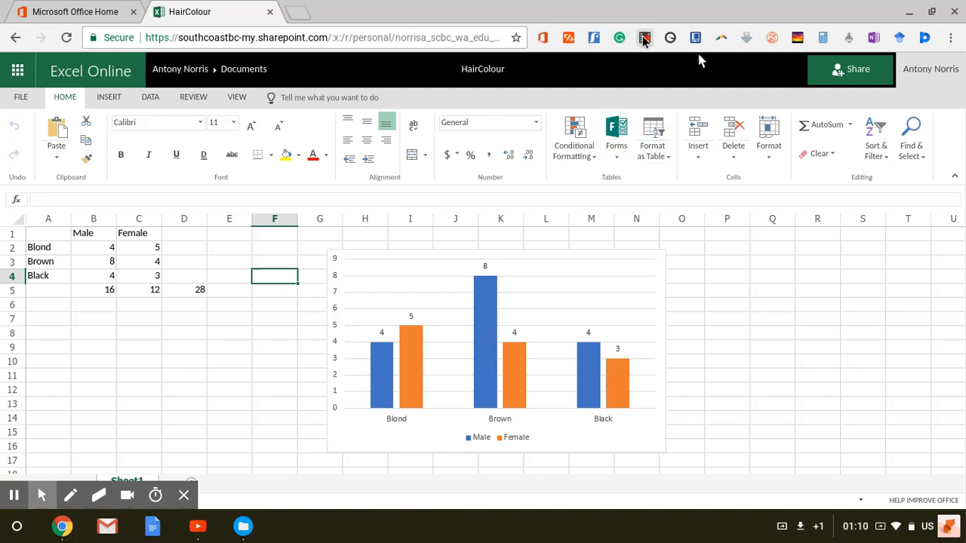